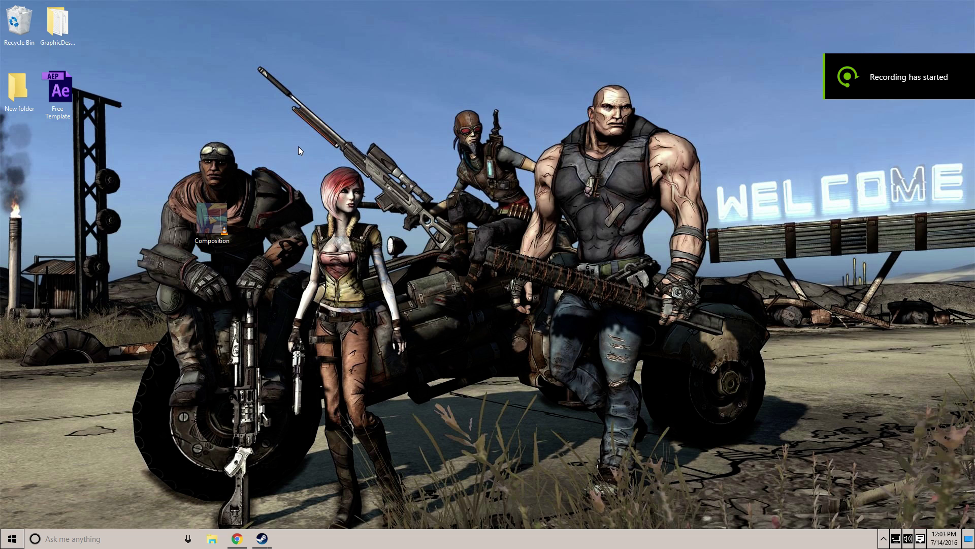
# - Open the desktop's Composition video with Adobe Photoshop CS6 using Open with
pyautogui.rightClick(216, 215)
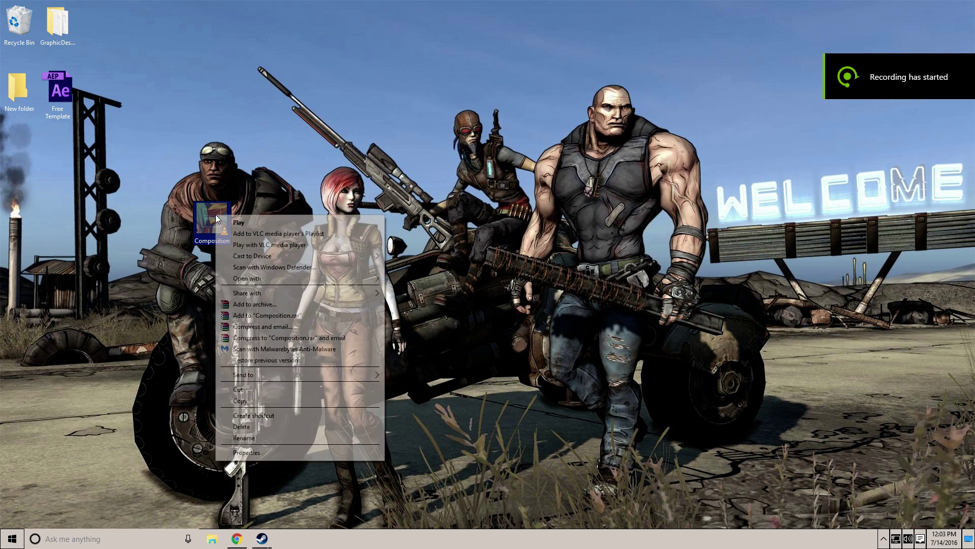
pyautogui.moveTo(249, 281)
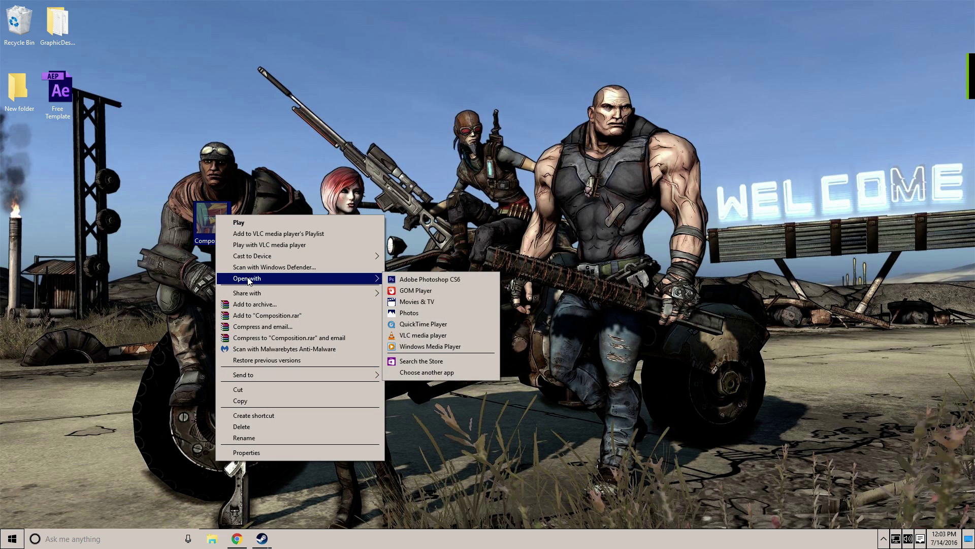
pyautogui.click(411, 280)
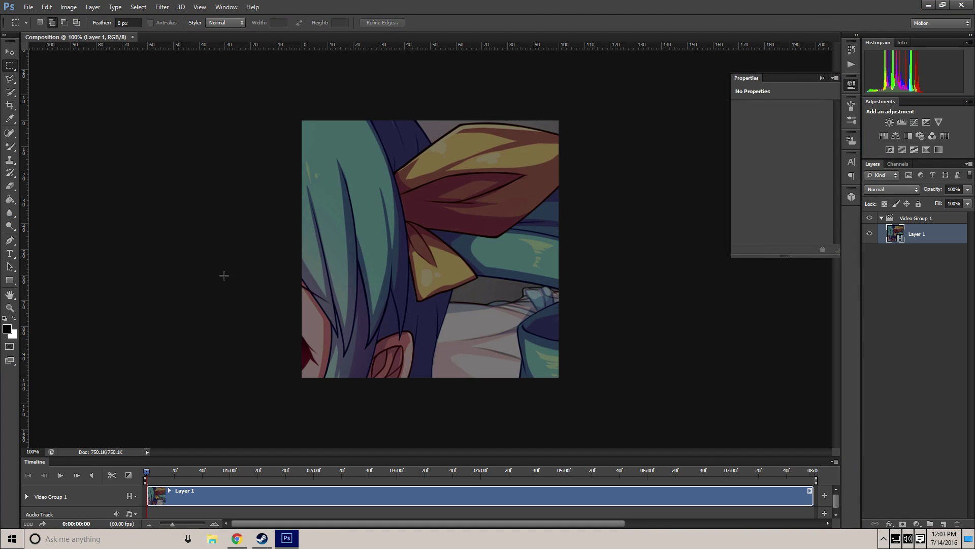
# - Drag the Composition file from File Explorer's Desktop folder into Photoshop
pyautogui.click(237, 538)
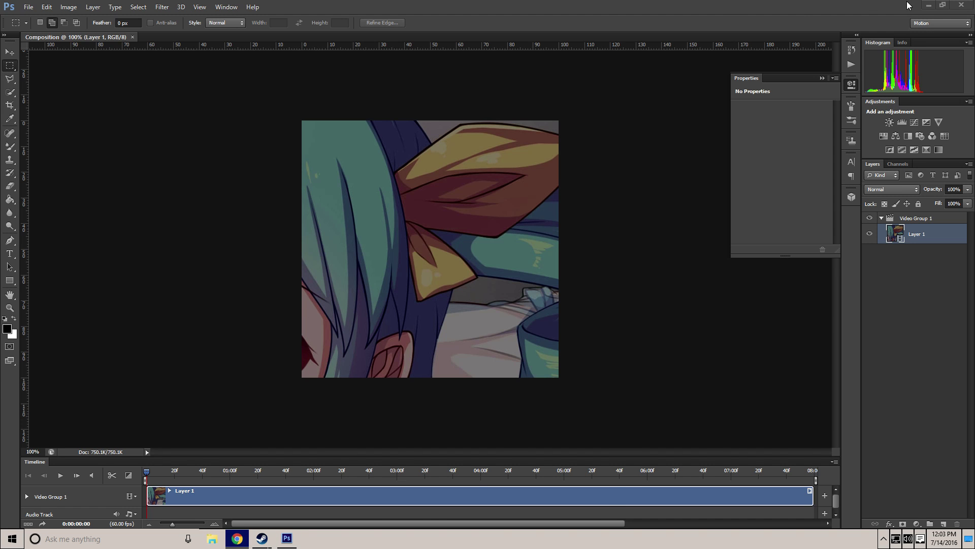
pyautogui.click(929, 5)
pyautogui.rightClick(212, 222)
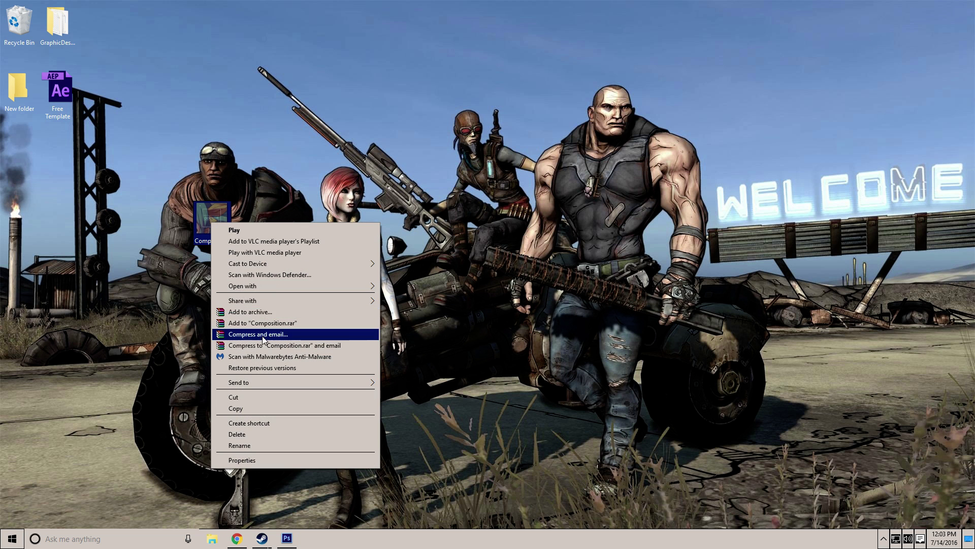
pyautogui.moveTo(356, 285)
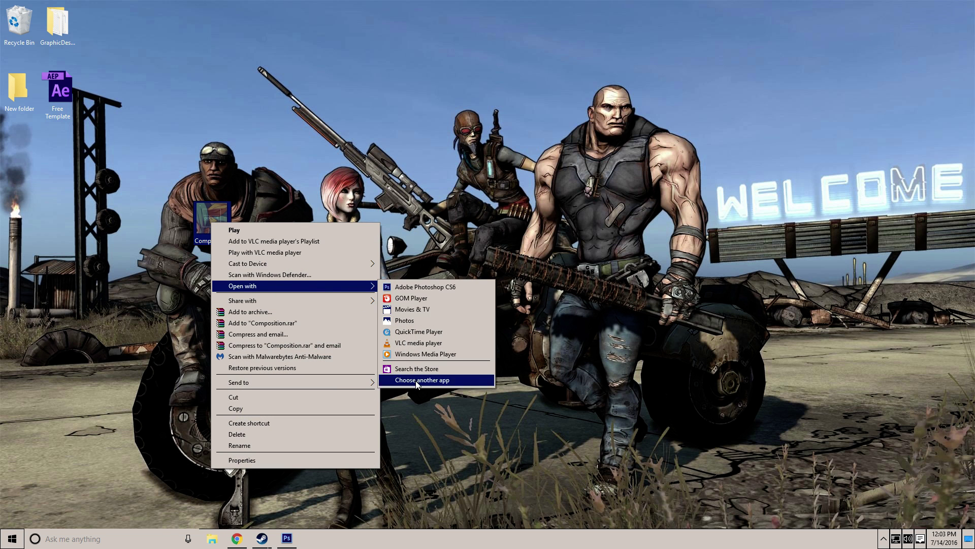
pyautogui.click(287, 538)
pyautogui.click(212, 538)
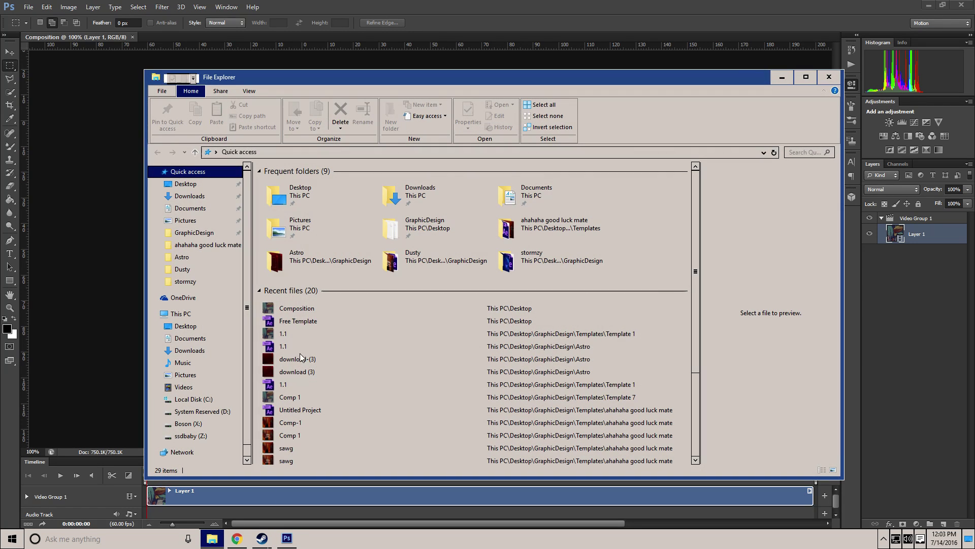
pyautogui.click(185, 184)
pyautogui.moveTo(325, 203); pyautogui.dragTo(143, 169)
pyautogui.click(112, 186)
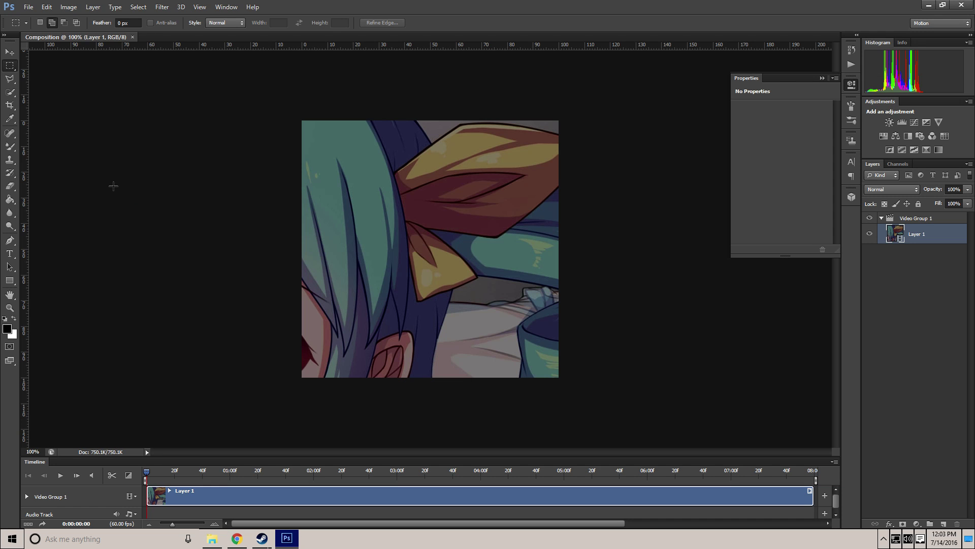
# - Scrub the timeline preview and move the playhead to the final frame, 0:00:07:59
pyautogui.moveTo(162, 475); pyautogui.dragTo(810, 471)
pyautogui.press('space')
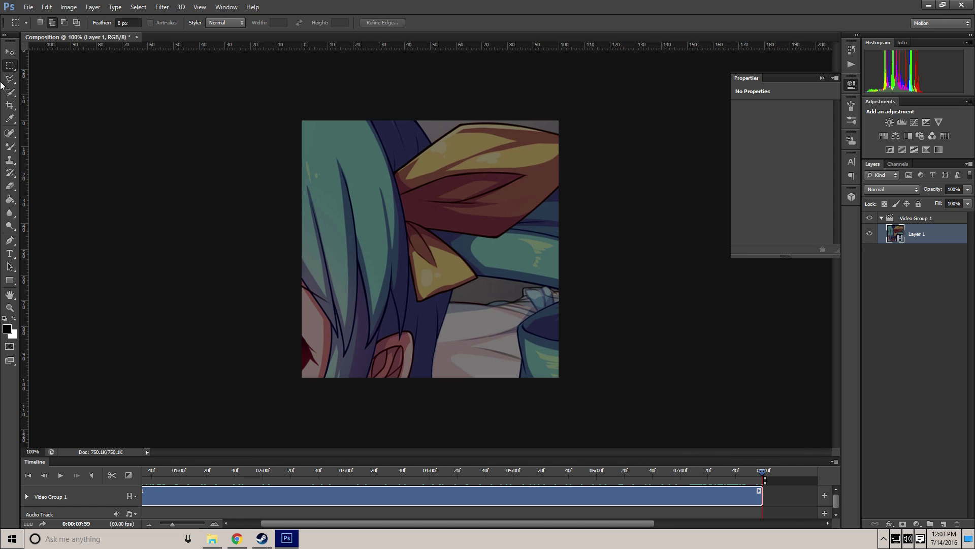
pyautogui.click(29, 7)
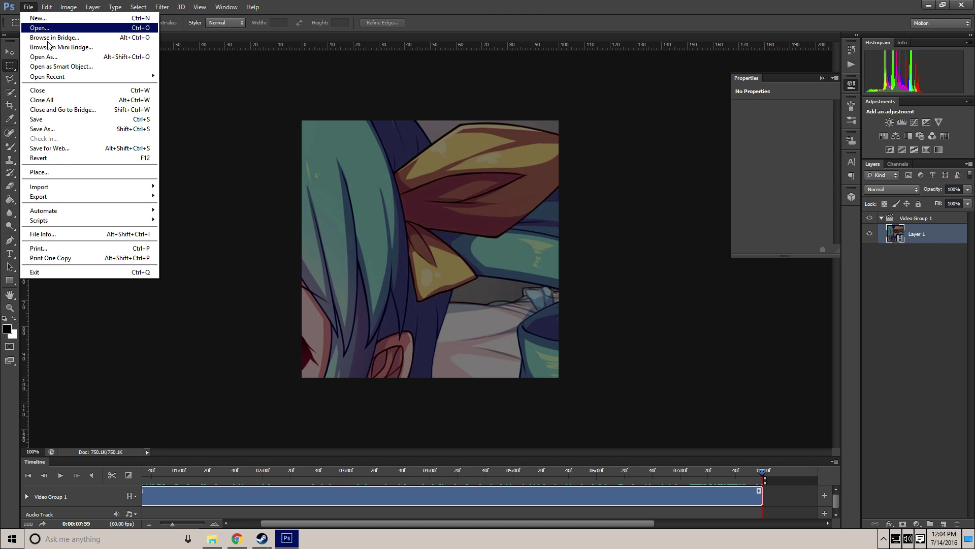
# - Open Save for Web showing a 256-colour adaptive GIF at 506×506, after cancelling once
pyautogui.click(50, 148)
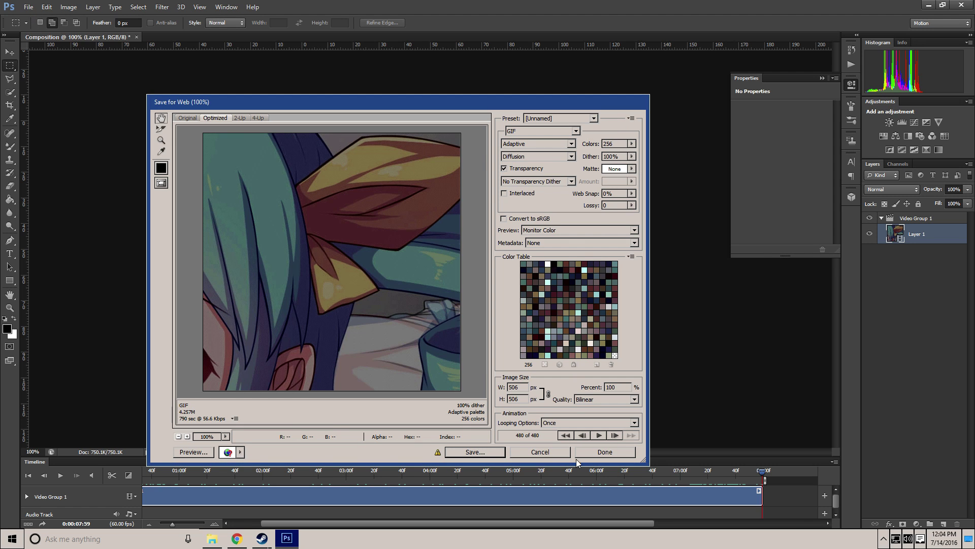
pyautogui.click(548, 449)
pyautogui.click(28, 7)
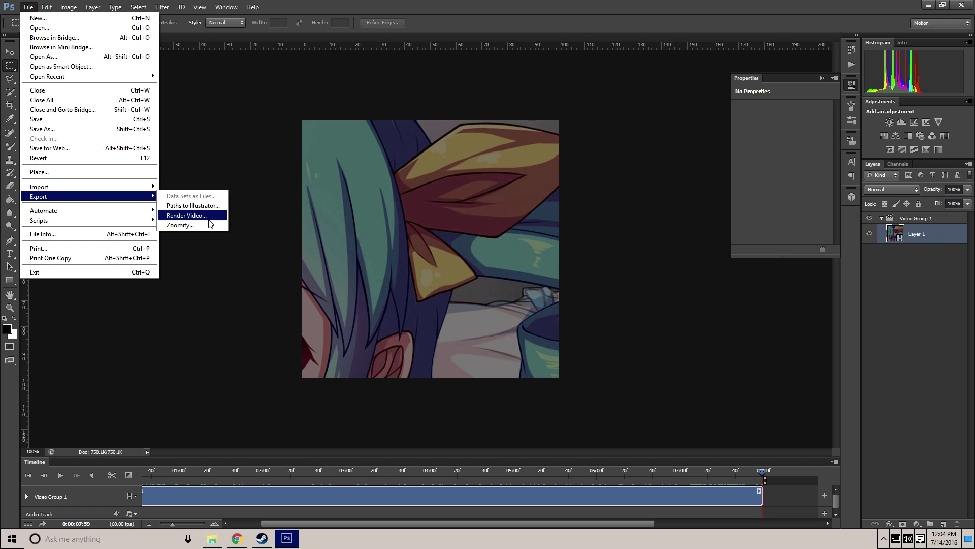
pyautogui.click(122, 148)
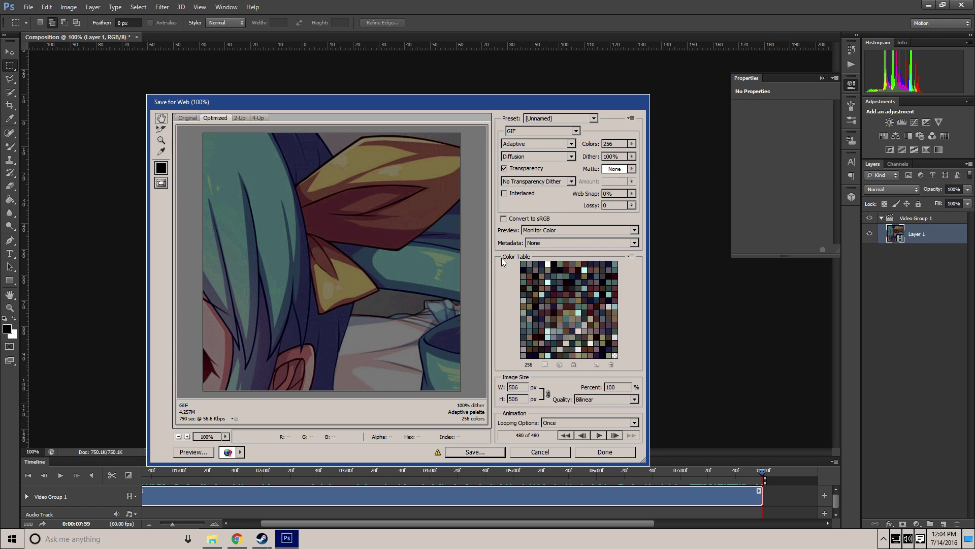
pyautogui.click(633, 144)
# - Keep 256 colours, return Dither to 100%, and play the animation preview
pyautogui.click(634, 146)
pyautogui.click(633, 156)
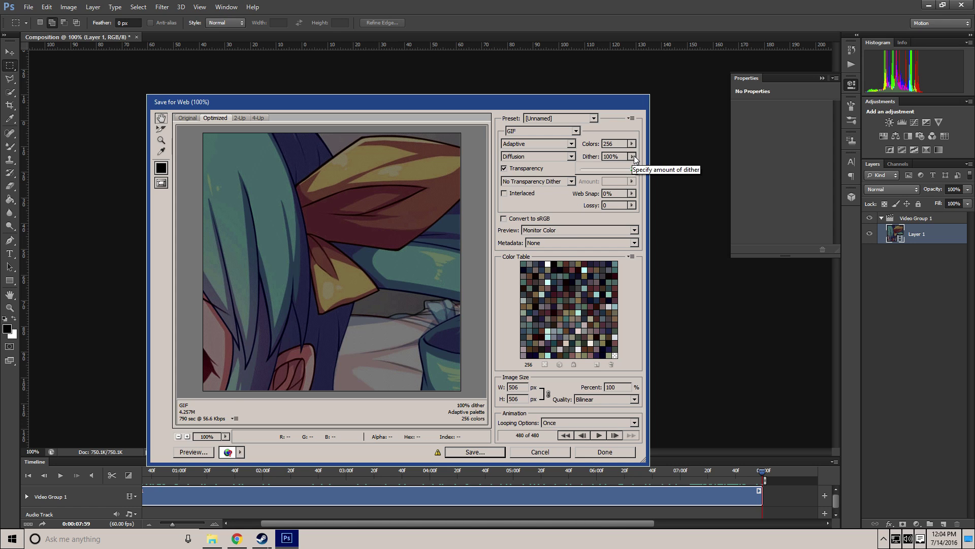
pyautogui.click(634, 158)
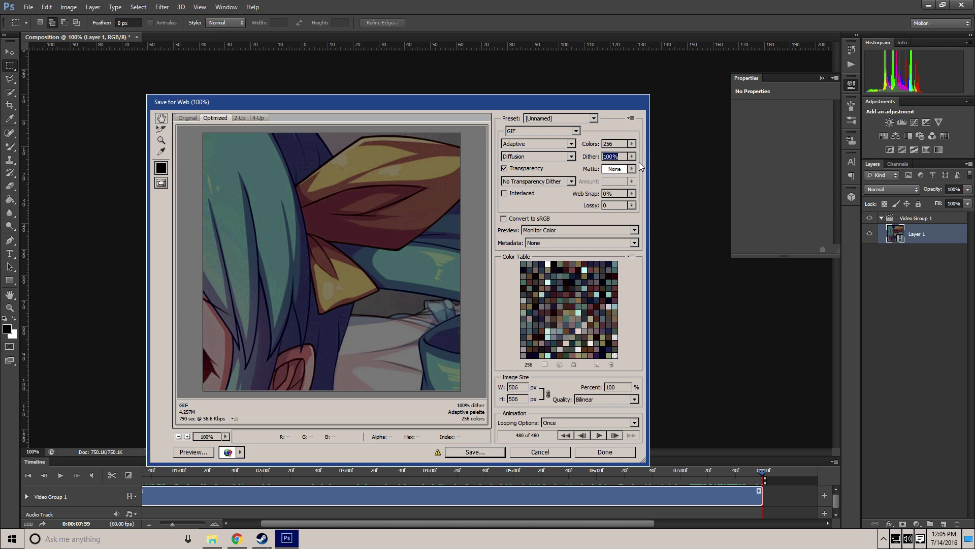
pyautogui.click(635, 158)
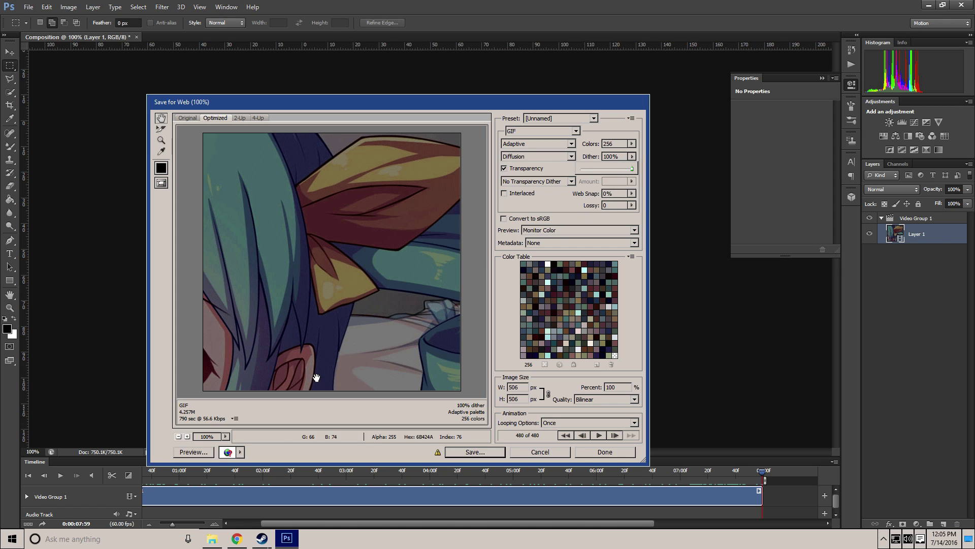
pyautogui.click(626, 356)
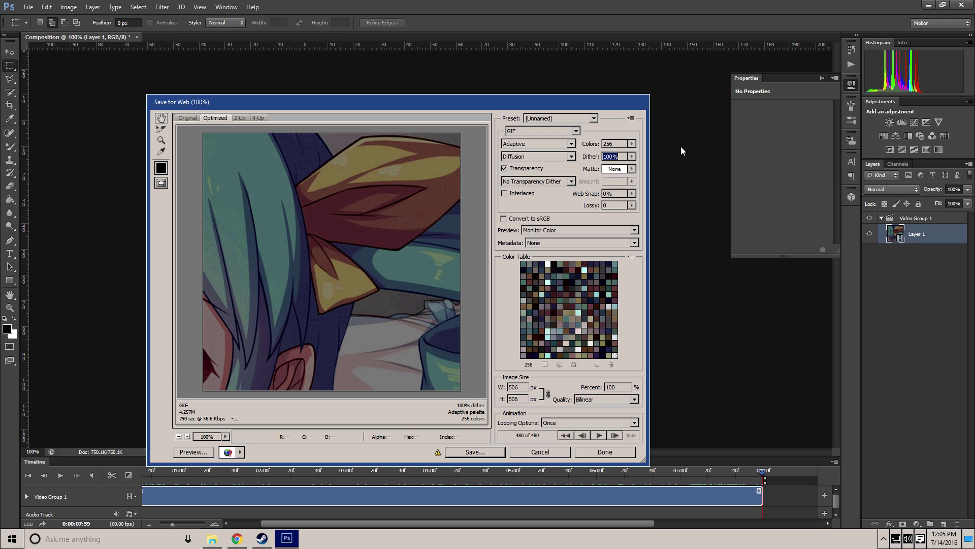
pyautogui.click(632, 157)
pyautogui.click(633, 172)
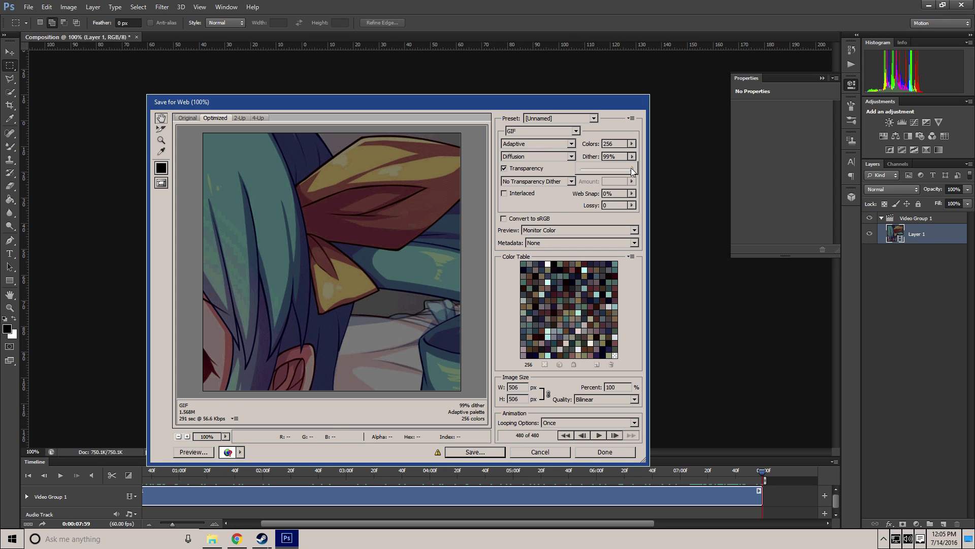
pyautogui.moveTo(633, 171); pyautogui.dragTo(635, 171)
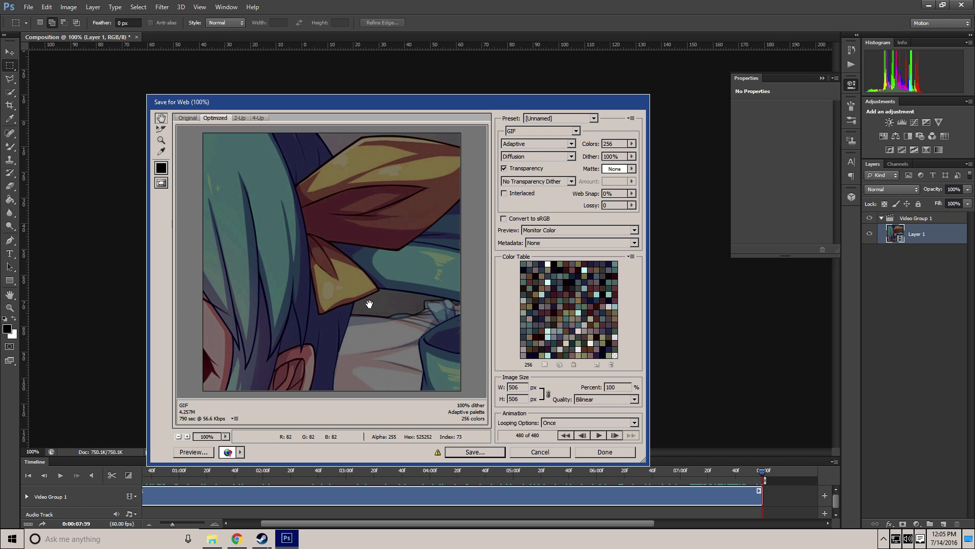
pyautogui.click(598, 435)
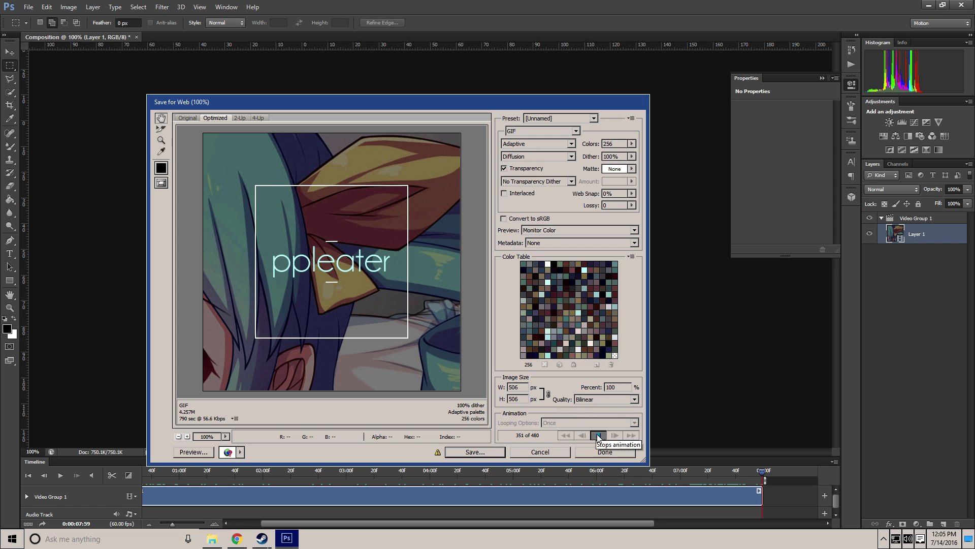
# - Set the GIF Looping Options to Forever after cancelling the custom loop count prompt
pyautogui.click(587, 423)
pyautogui.click(577, 441)
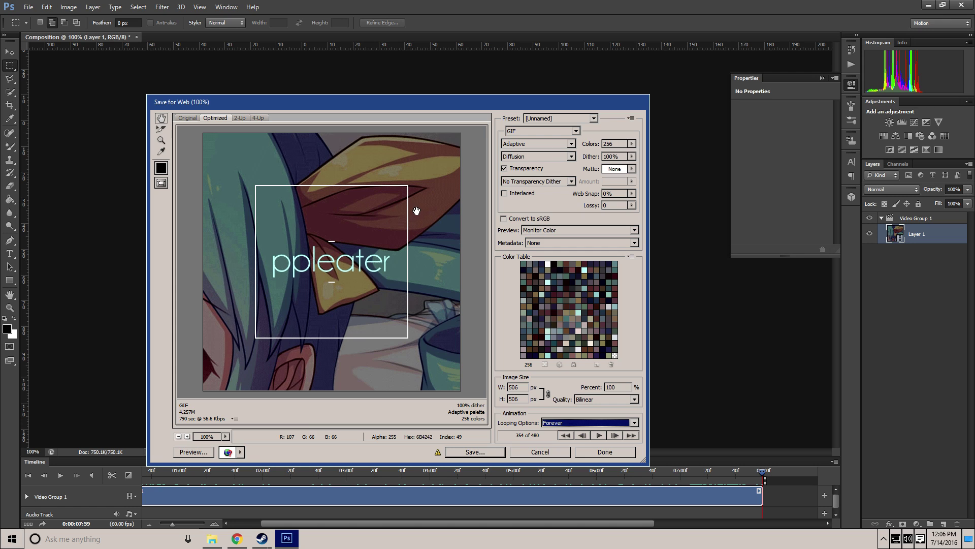
pyautogui.click(556, 427)
pyautogui.click(556, 452)
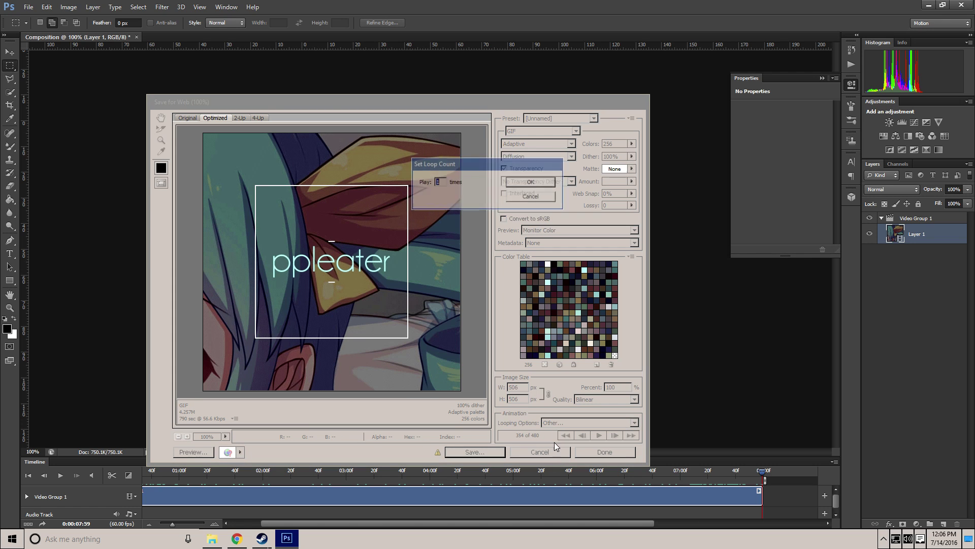
pyautogui.click(540, 198)
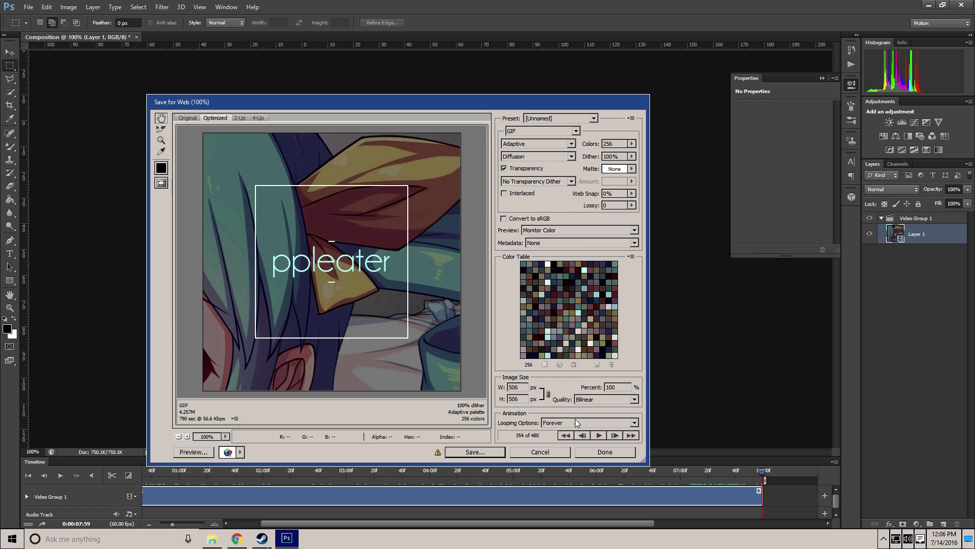
pyautogui.click(575, 421)
pyautogui.click(572, 438)
pyautogui.click(587, 401)
# - Keep Bilinear quality and save the GIF as Composition on the Desktop
pyautogui.click(585, 400)
pyautogui.click(592, 397)
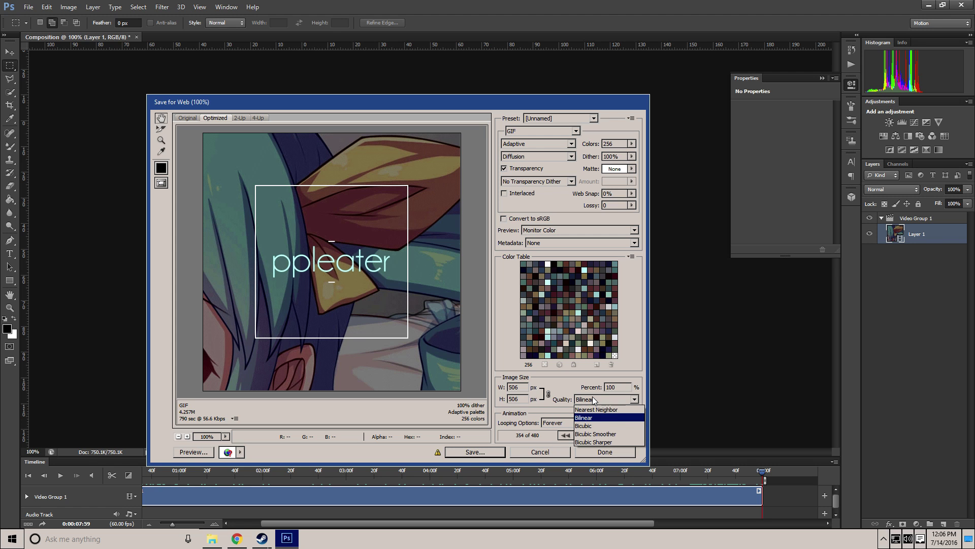
pyautogui.click(592, 397)
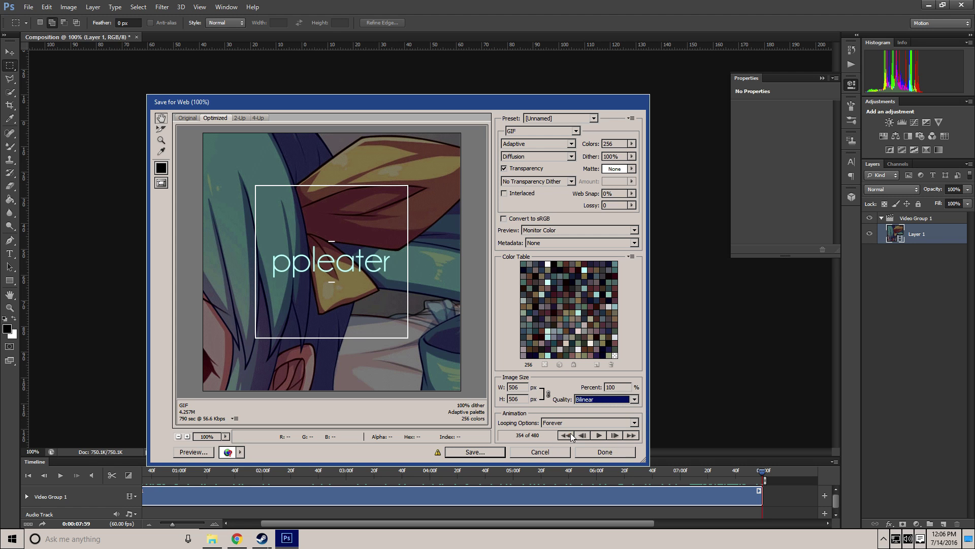
pyautogui.click(487, 450)
pyautogui.click(28, 77)
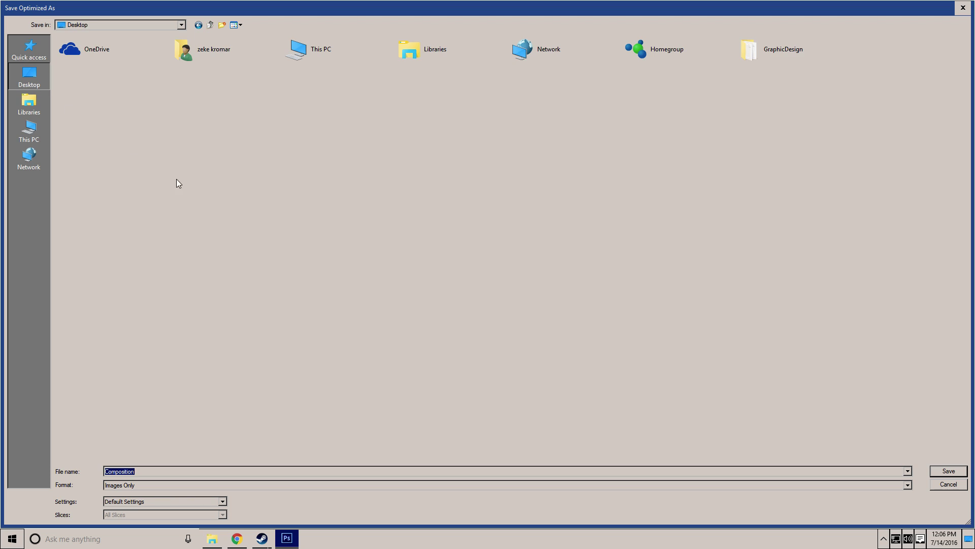
pyautogui.click(948, 472)
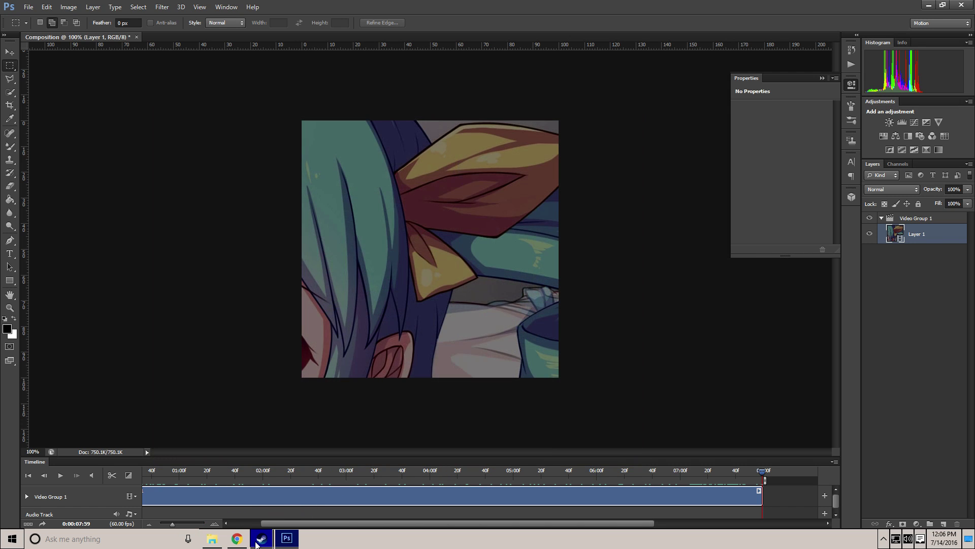
# - Open the Steam profile's Artwork page and start a new artwork upload
pyautogui.moveTo(256, 544)
pyautogui.click(234, 506)
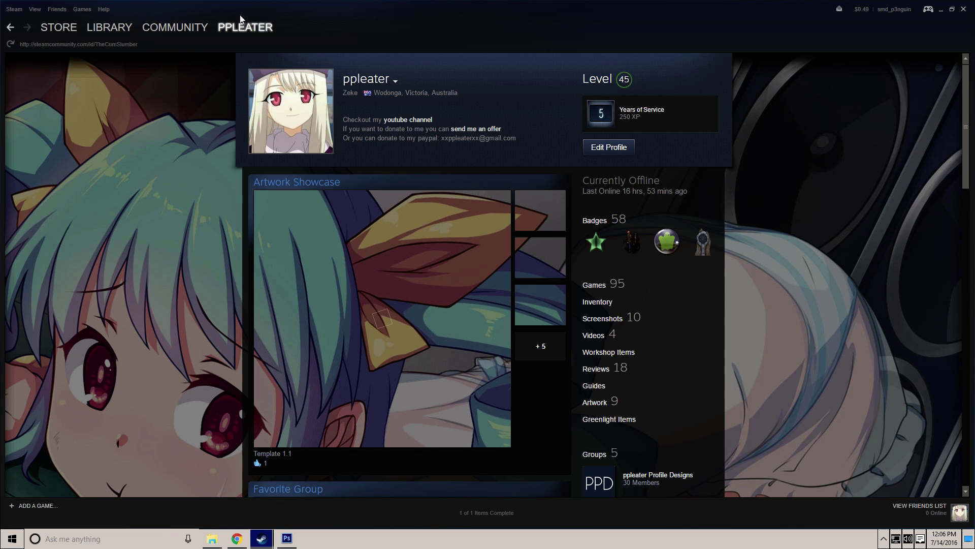
pyautogui.click(611, 404)
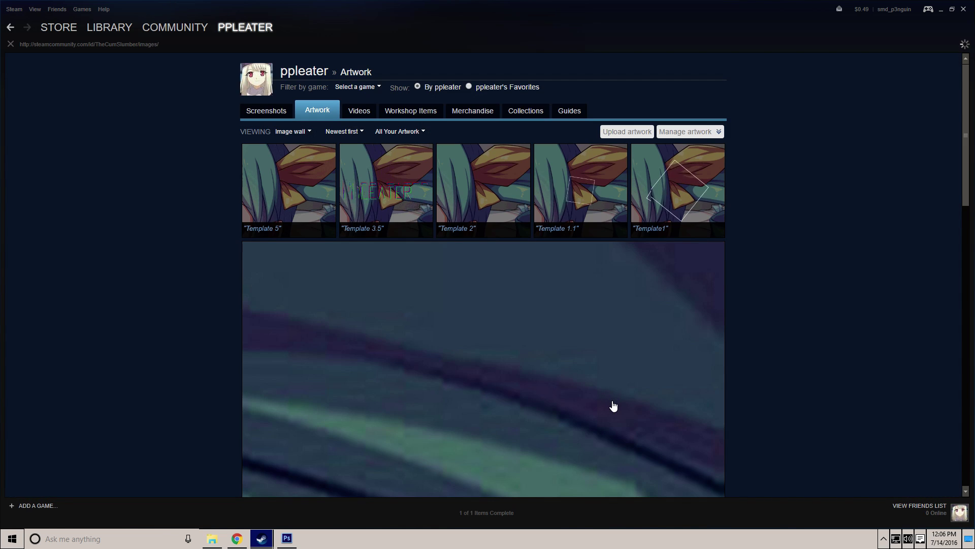
pyautogui.click(627, 132)
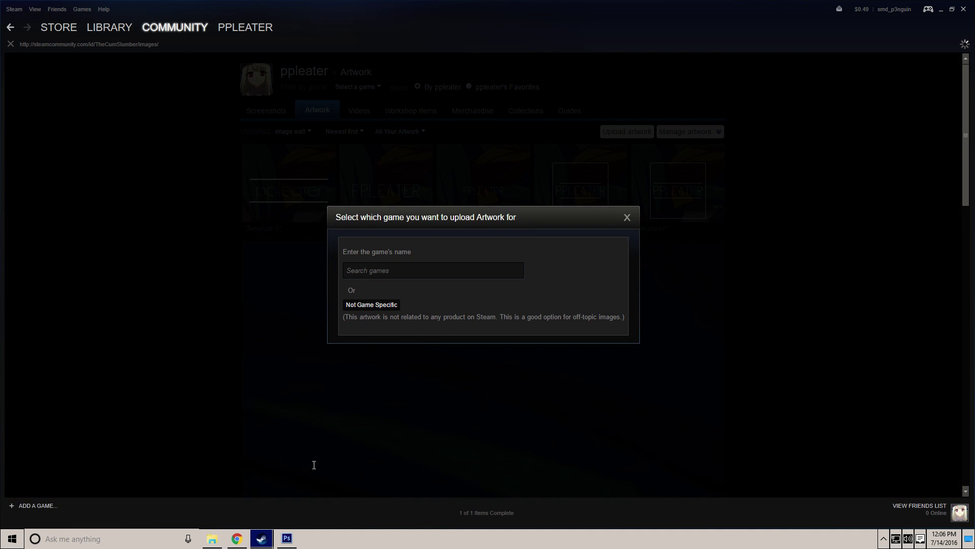
# - Attach Composition.gif and tick 'I certify that I created this artwork'
pyautogui.scroll(-3, 327, 425)
pyautogui.click(275, 160)
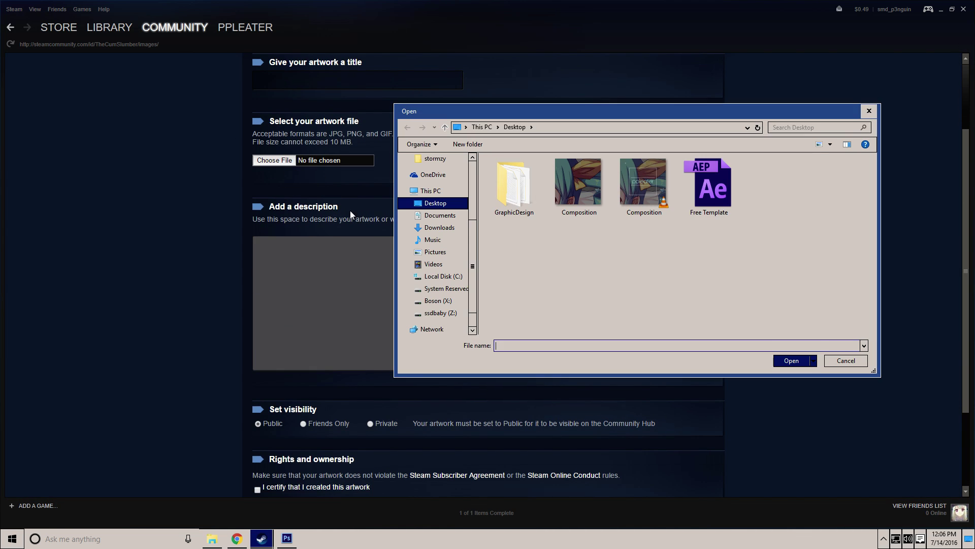
pyautogui.click(572, 187)
pyautogui.doubleClick(592, 195)
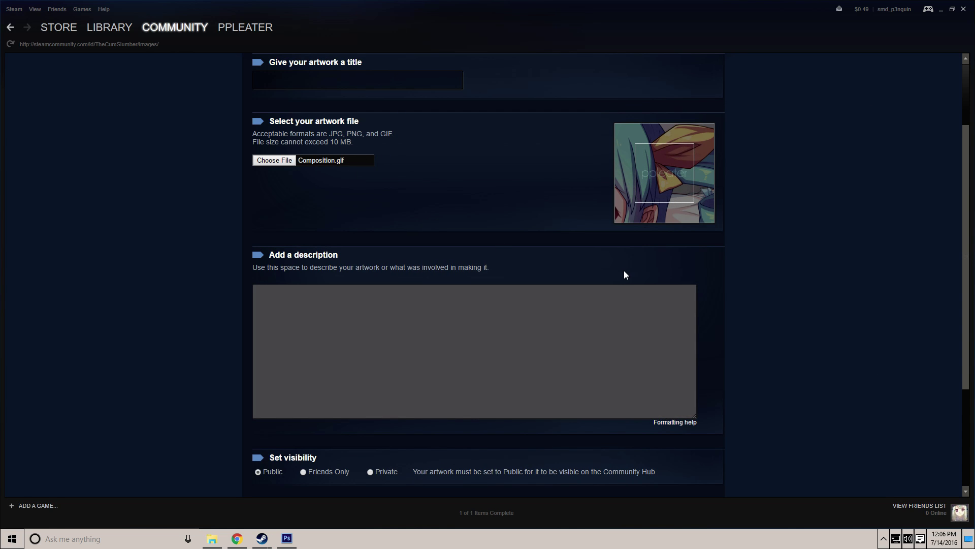
pyautogui.scroll(-3, 539, 267)
pyautogui.scroll(5, 529, 265)
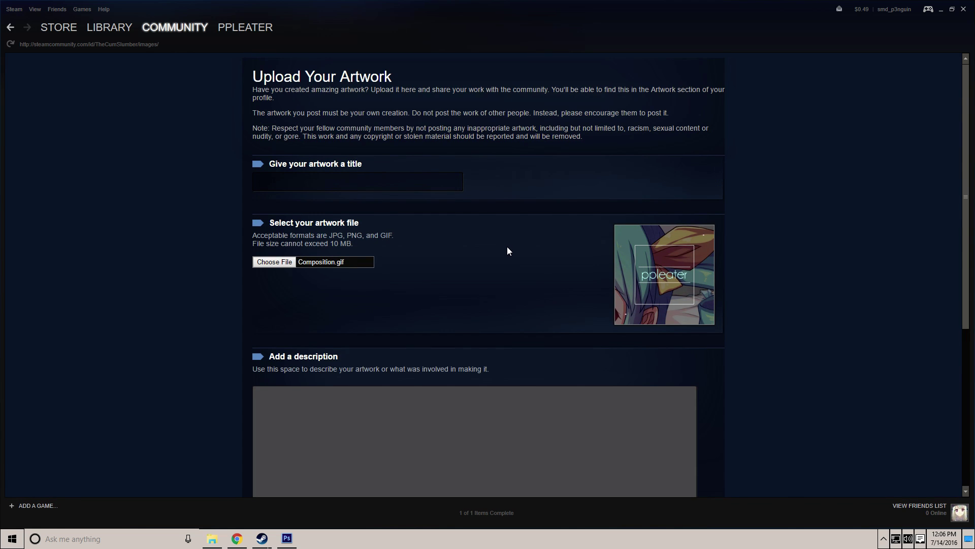
pyautogui.click(390, 178)
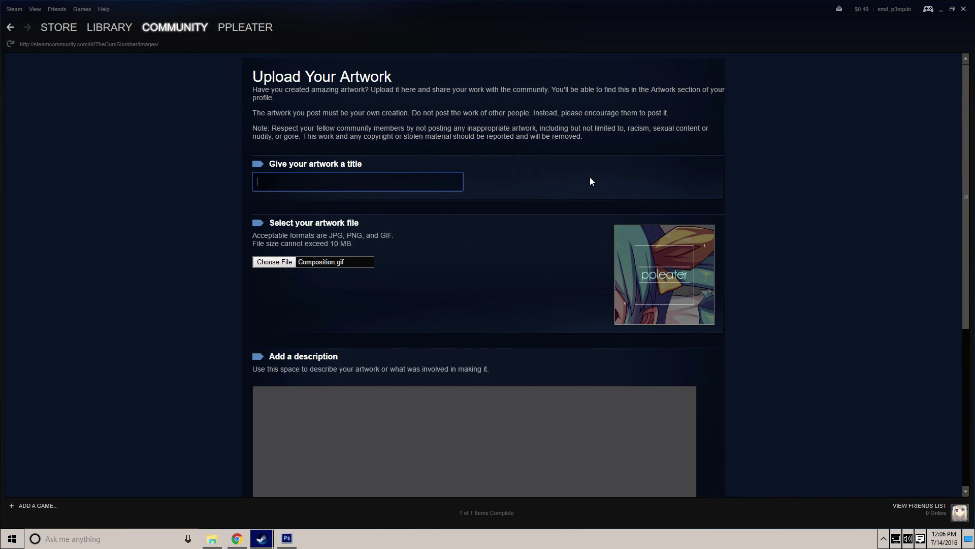
pyautogui.scroll(-5, 539, 156)
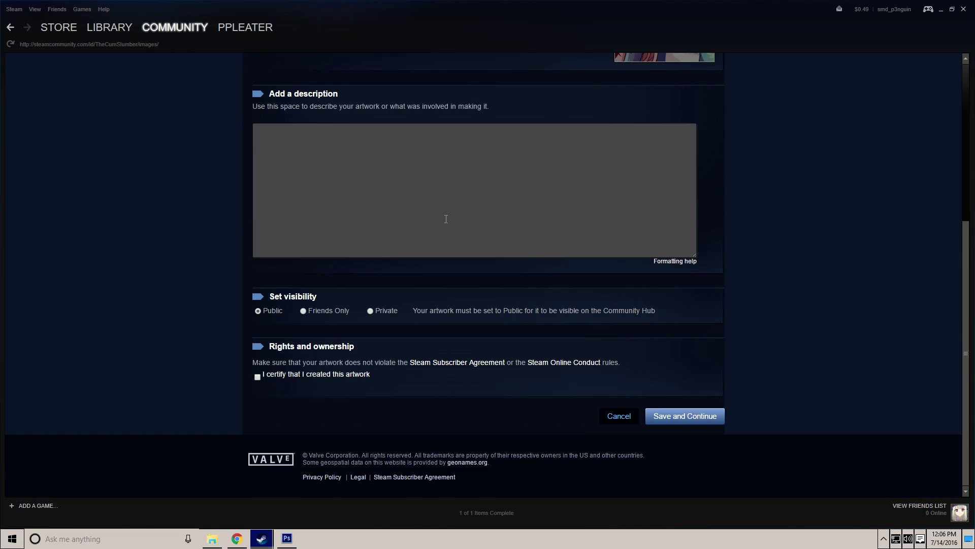
pyautogui.click(257, 376)
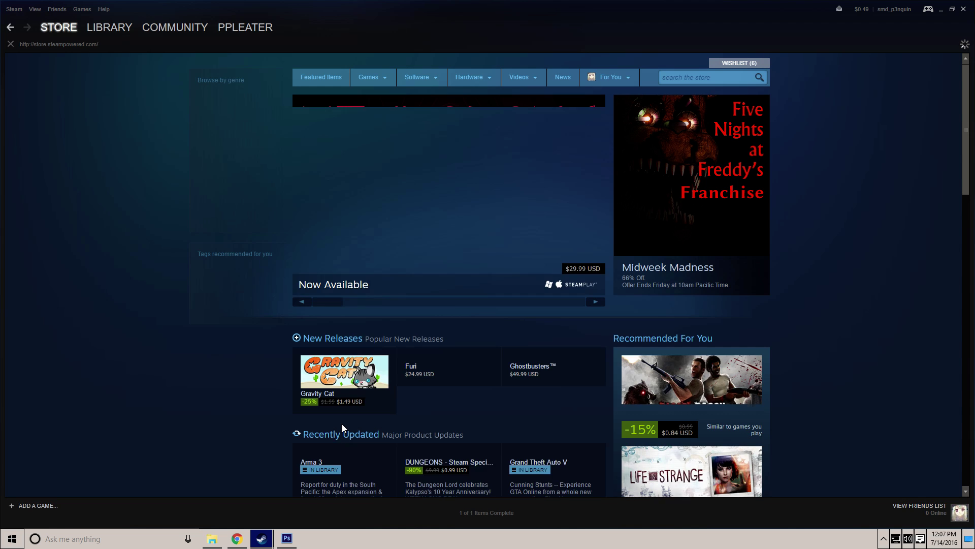
# - Feature Template 3.5 in the Artwork Showcase and return to the profile page
pyautogui.moveTo(264, 25)
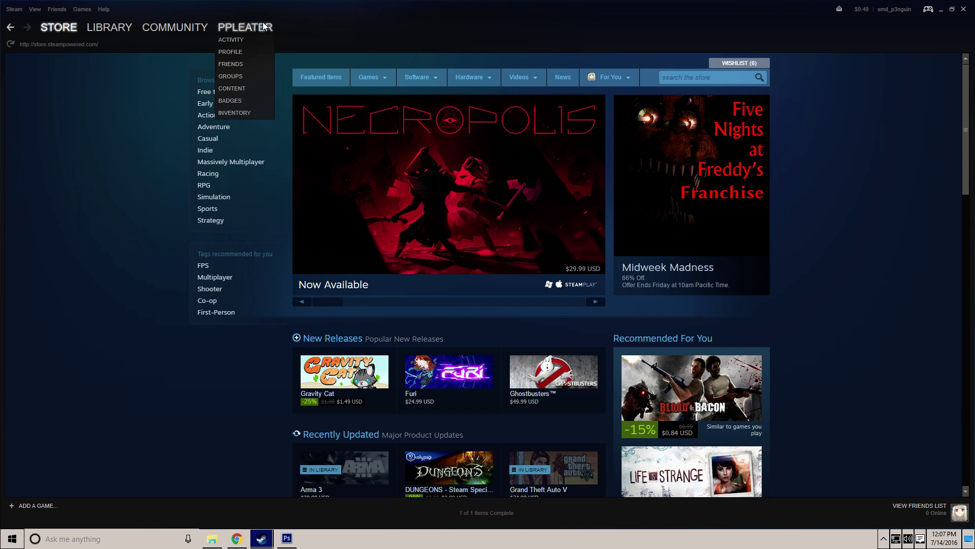
pyautogui.click(248, 53)
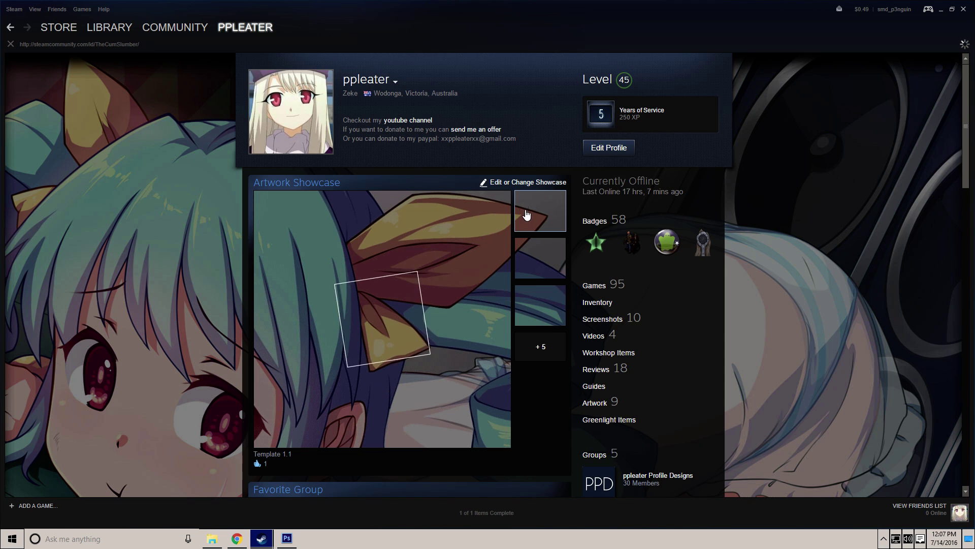
pyautogui.click(384, 374)
pyautogui.press('Escape')
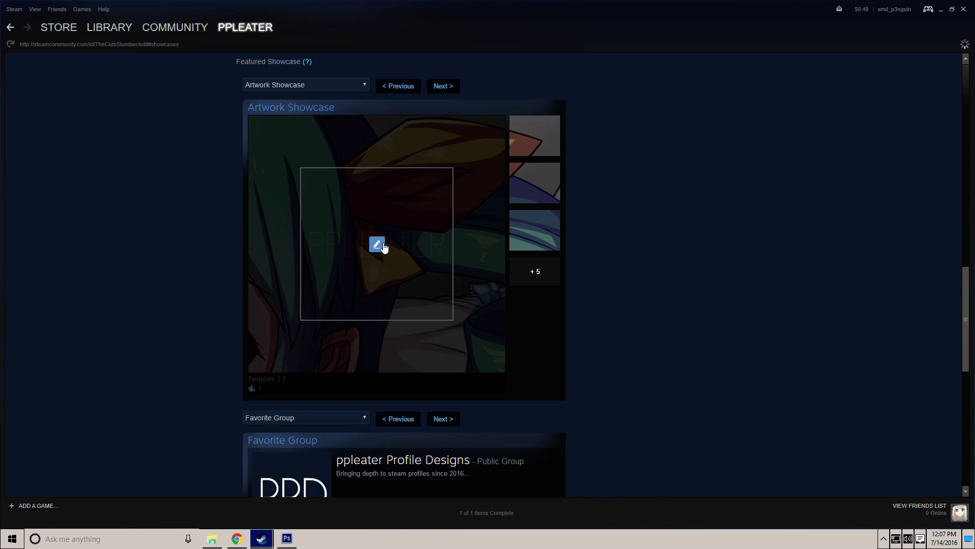
pyautogui.click(377, 244)
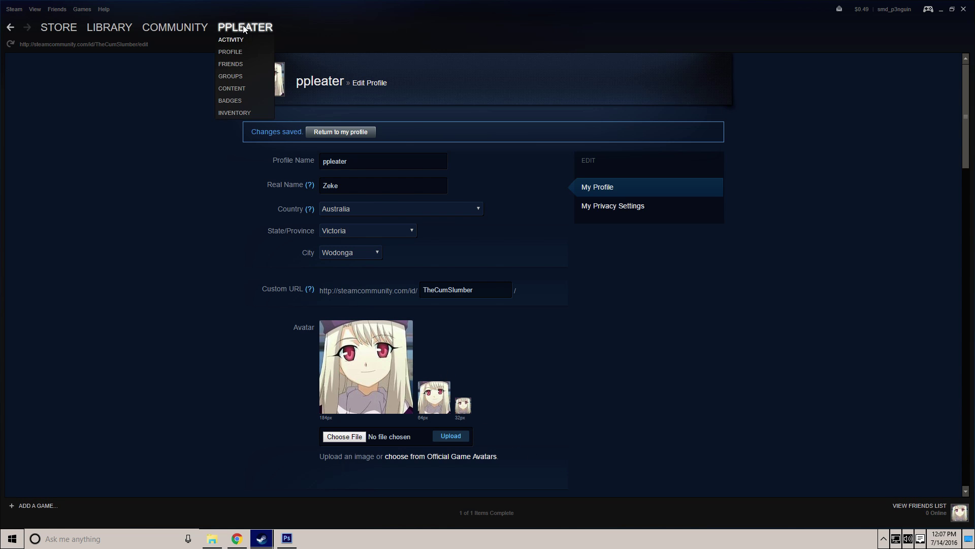
pyautogui.click(236, 45)
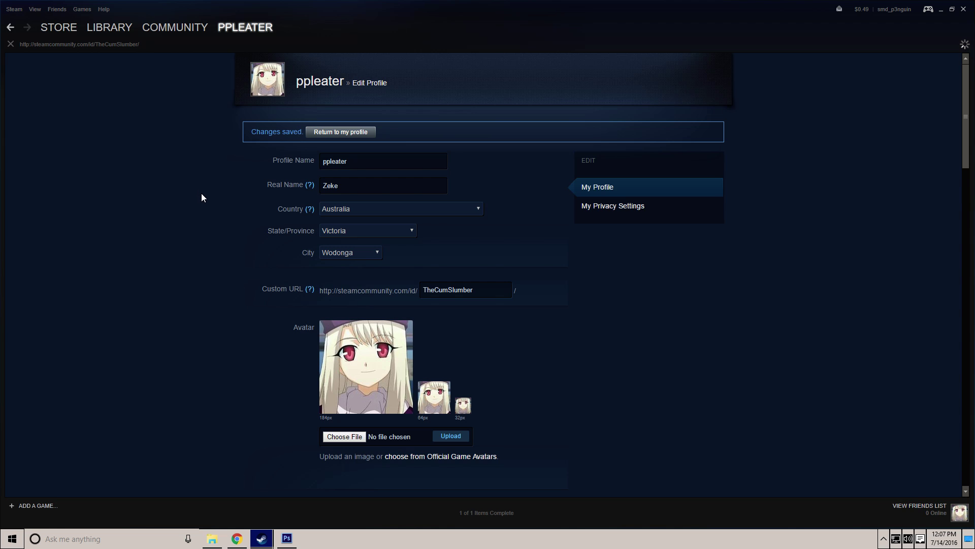